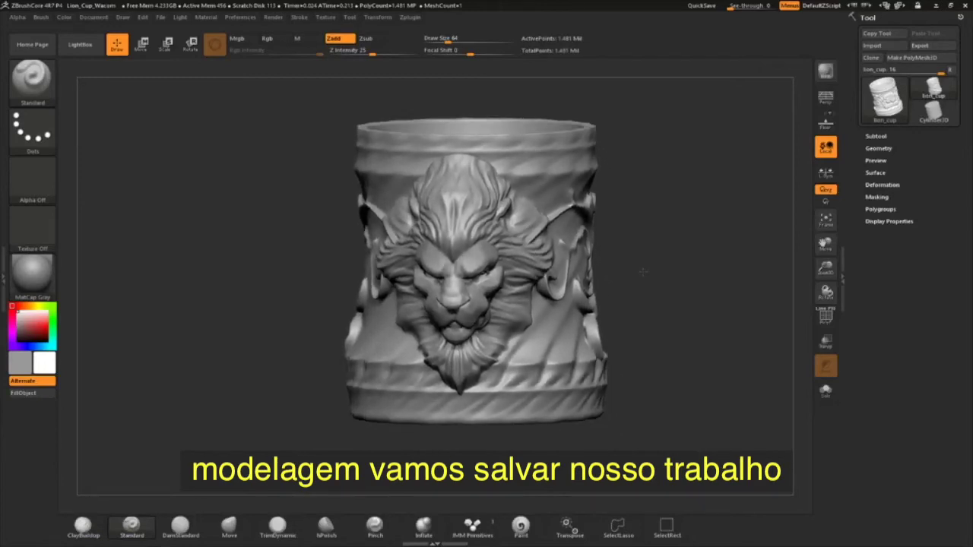
- Save the lion cup as the ZPL project file Lion_Cup
drag(643, 271, 646, 264)
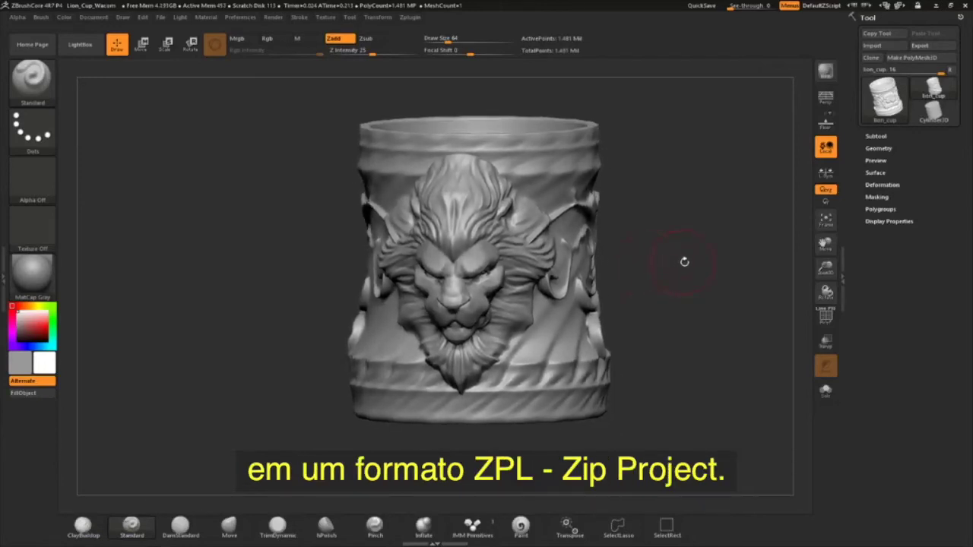
click(161, 18)
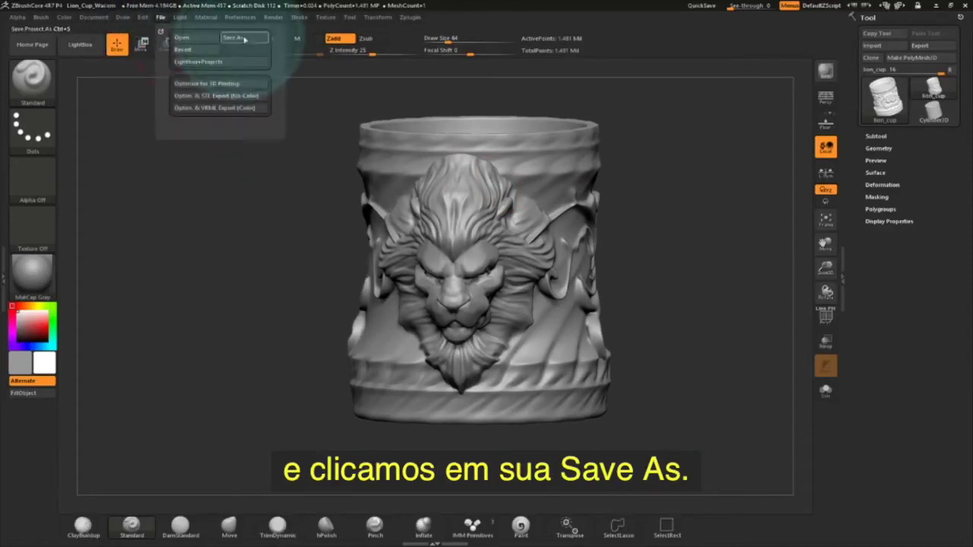
click(244, 39)
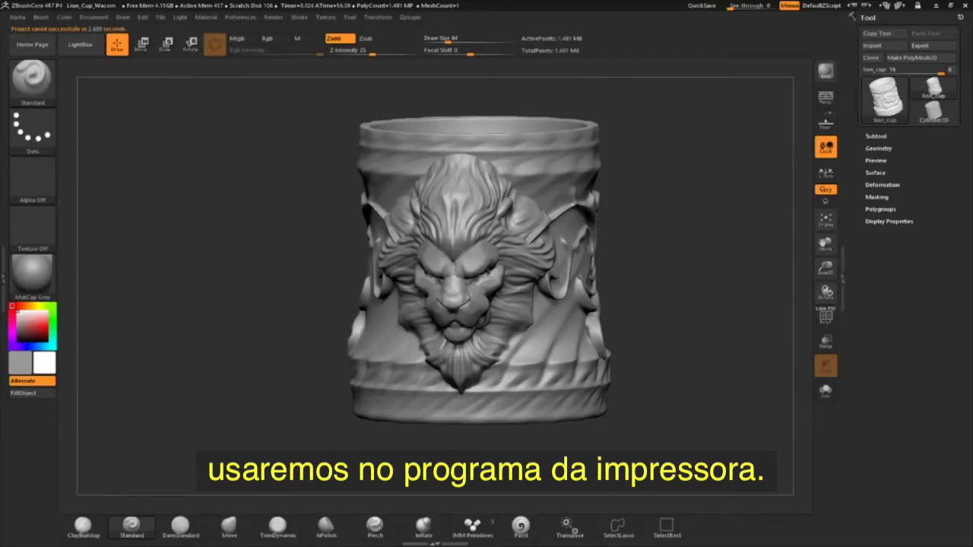
- Turn the cup's lion face left, forward and right, then bring up the File options
drag(669, 220, 474, 218)
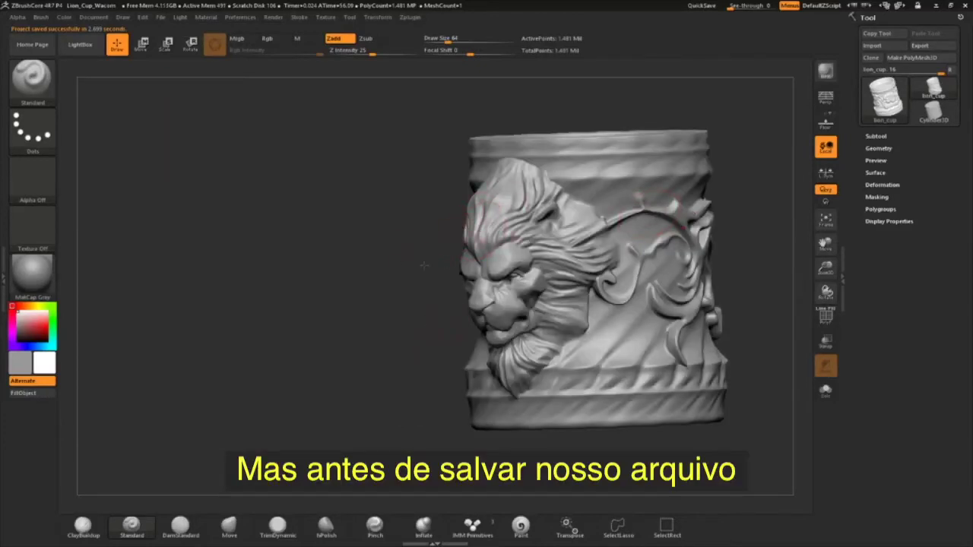
drag(423, 265, 486, 266)
mouse_move(488, 406)
mouse_down()
mouse_move(395, 277)
mouse_move(441, 264)
mouse_up()
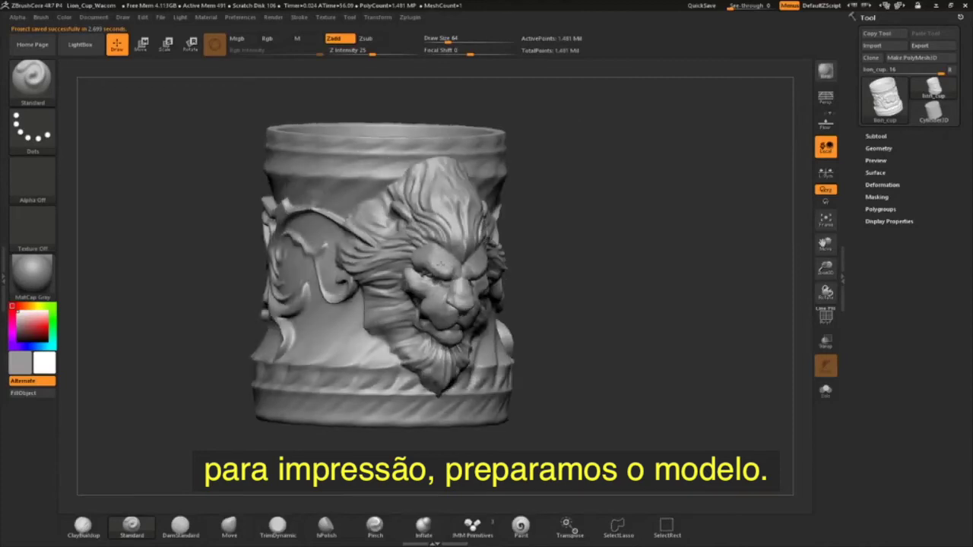
click(180, 17)
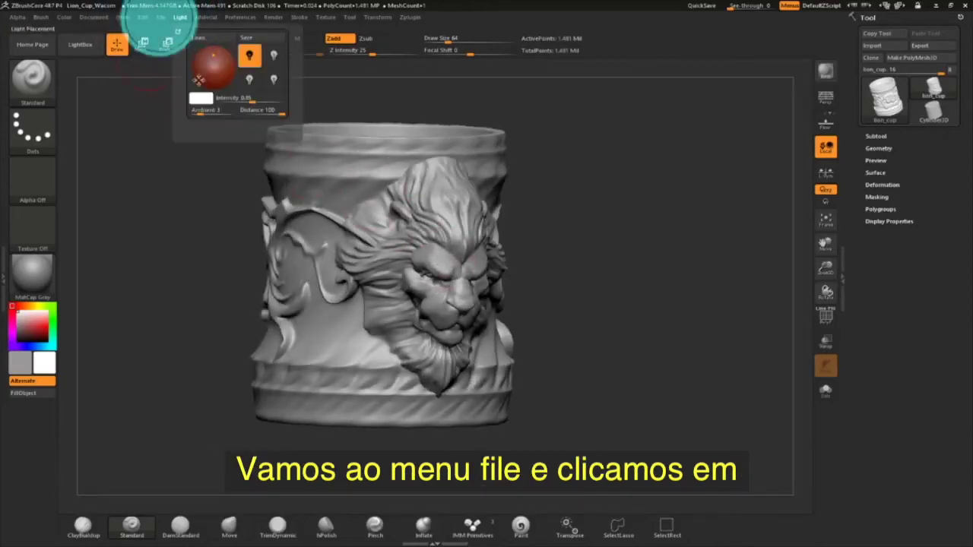
click(160, 17)
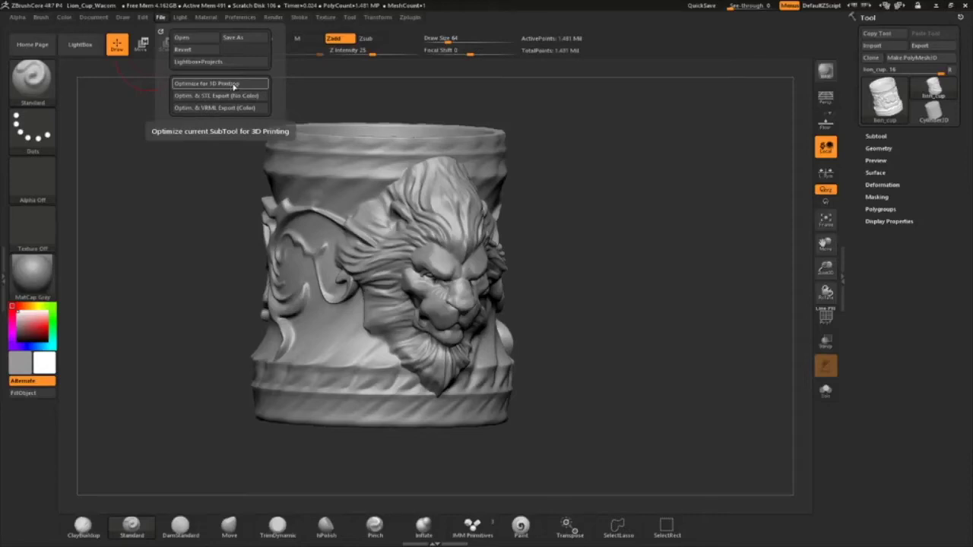
- Run Optimize for 3D Printing, reducing the cup from 1.481 million to 99,999 active points
click(231, 83)
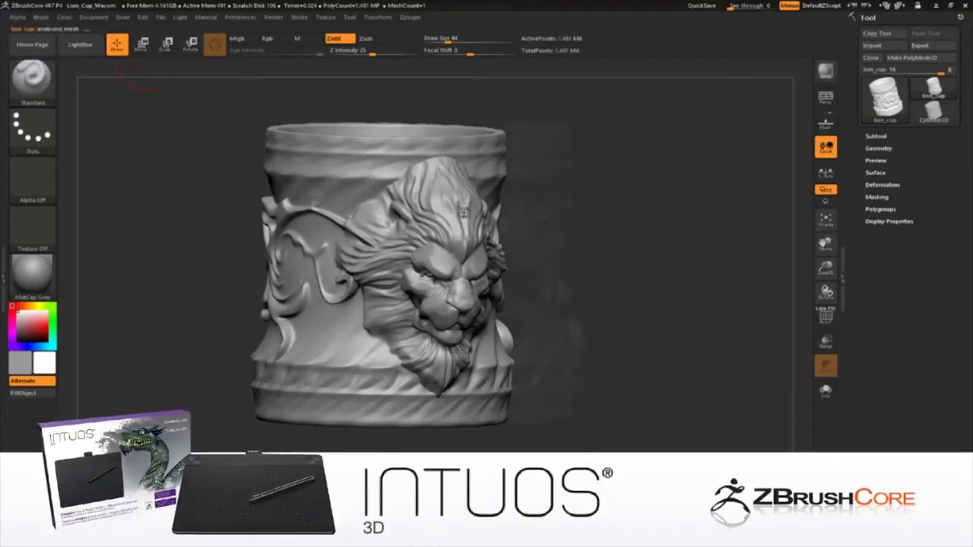
mouse_move(575, 332)
mouse_down()
mouse_move(590, 213)
mouse_move(572, 240)
mouse_move(591, 246)
mouse_move(579, 246)
mouse_up()
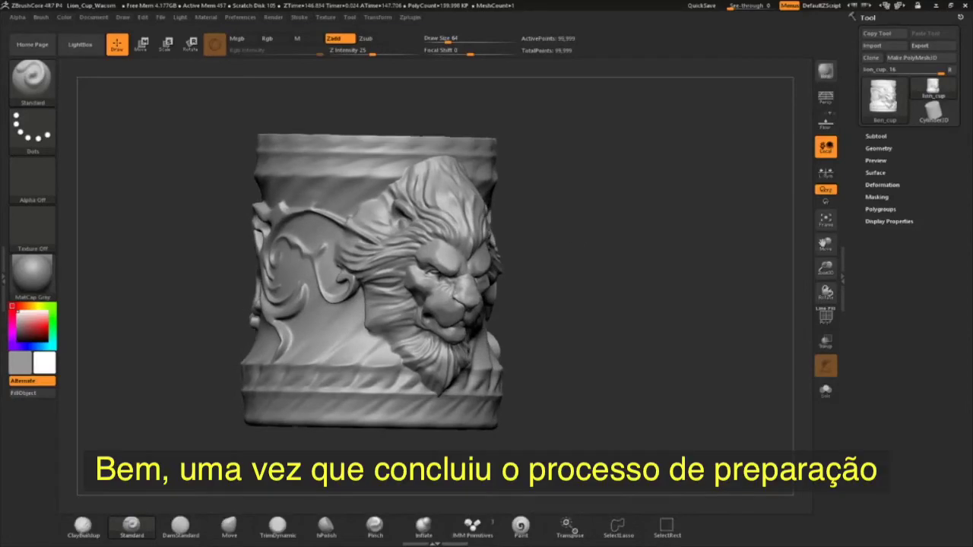
- Launch Optm & STL Export (No Color) to bring up the Export to STL file dialog
drag(578, 246, 547, 260)
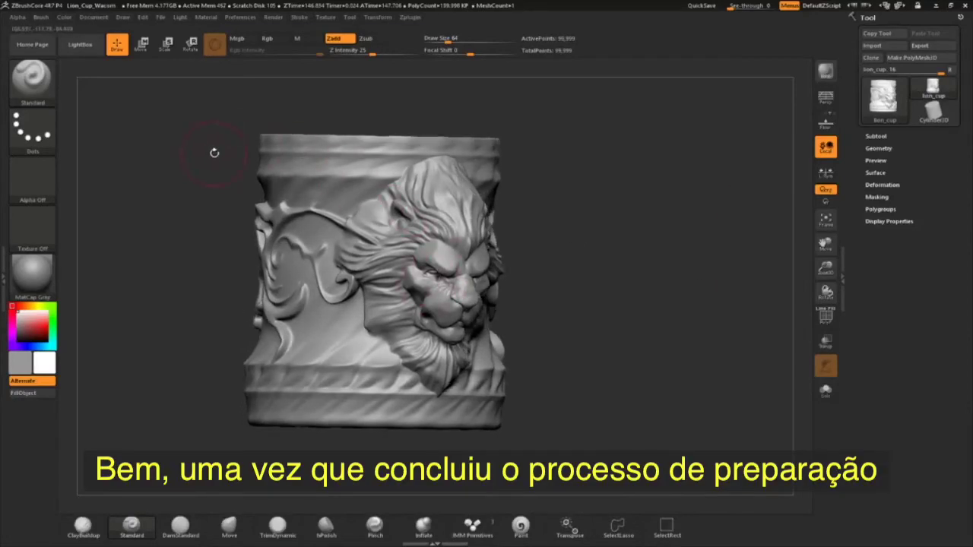
click(160, 17)
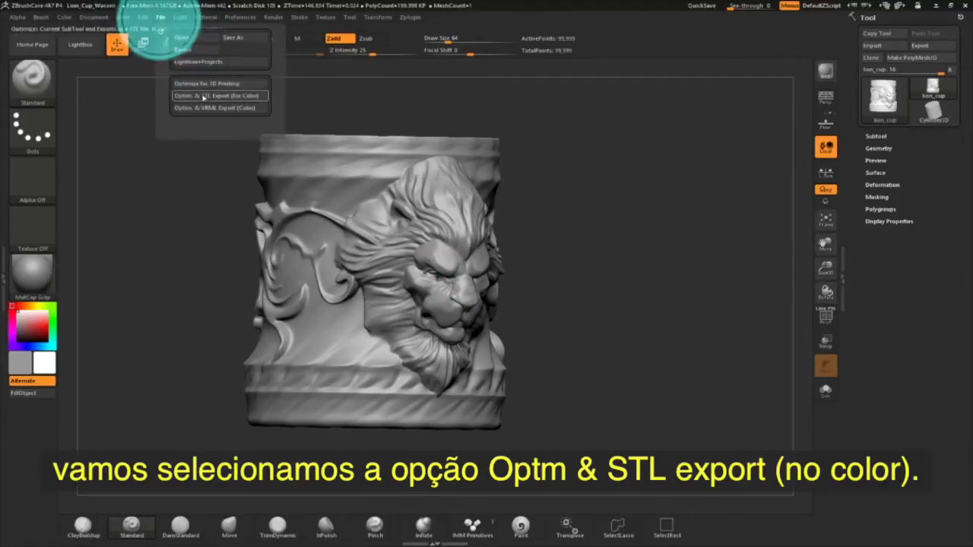
click(202, 97)
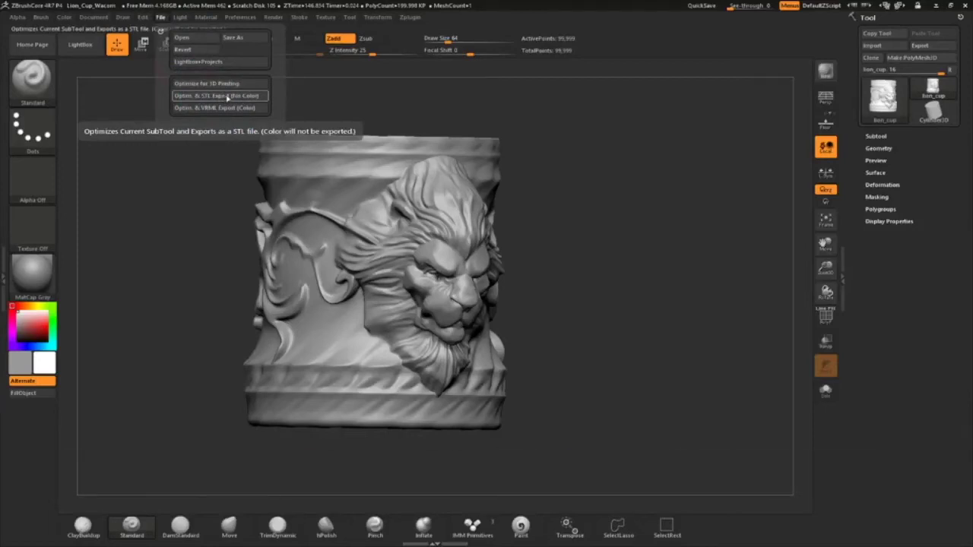
click(230, 98)
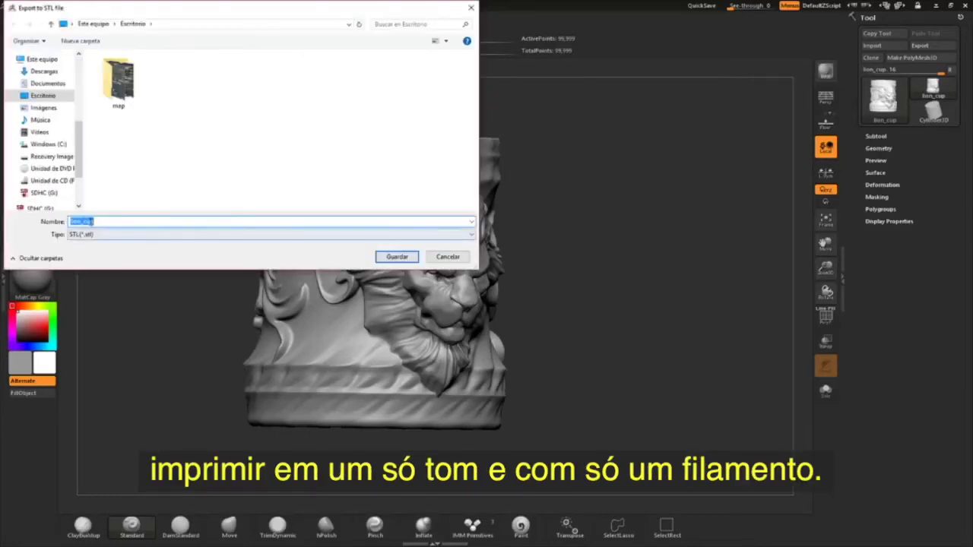
- Save the STL as lion_cup on the desktop and acknowledge the success message
click(106, 222)
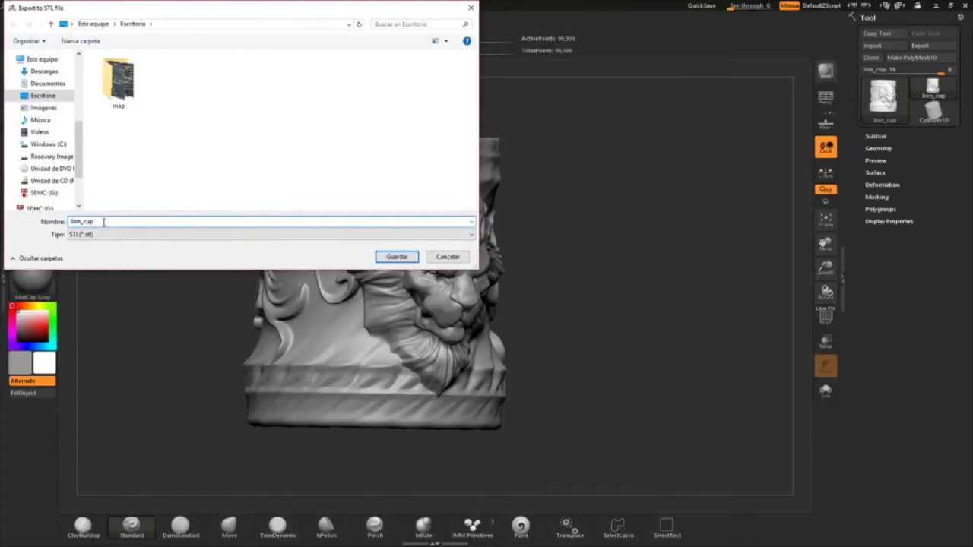
click(398, 257)
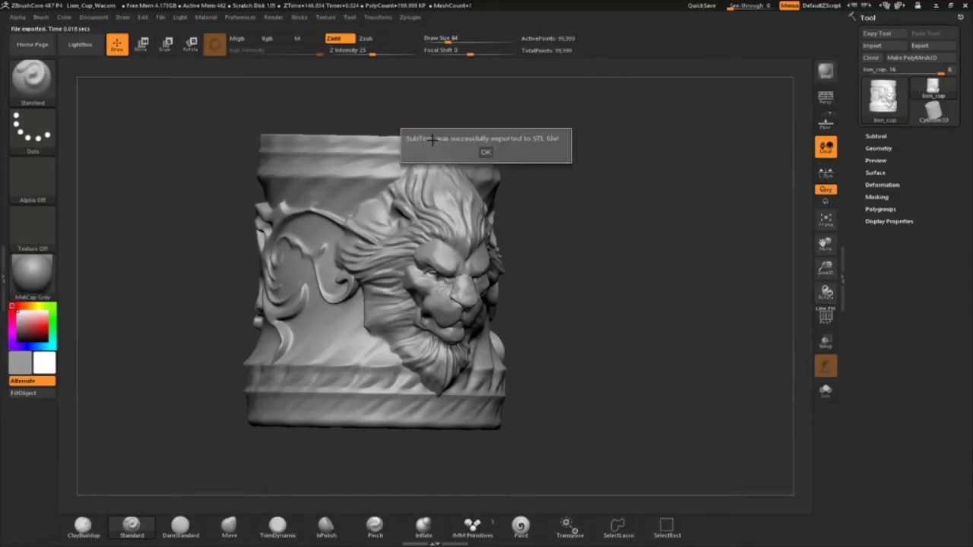
click(484, 151)
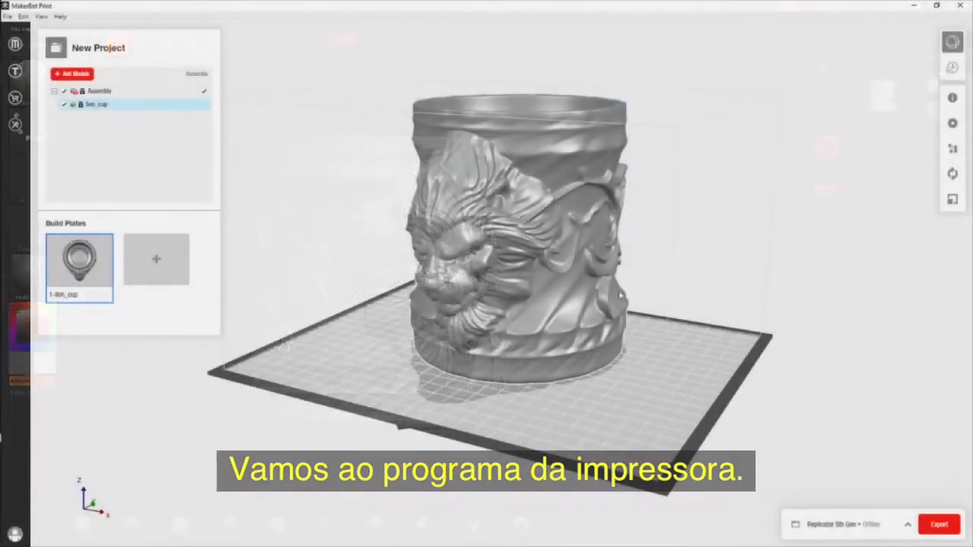
- Orbit to a side-on view and show lion_cup's X/Y/Z 90° rotation settings
click(823, 255)
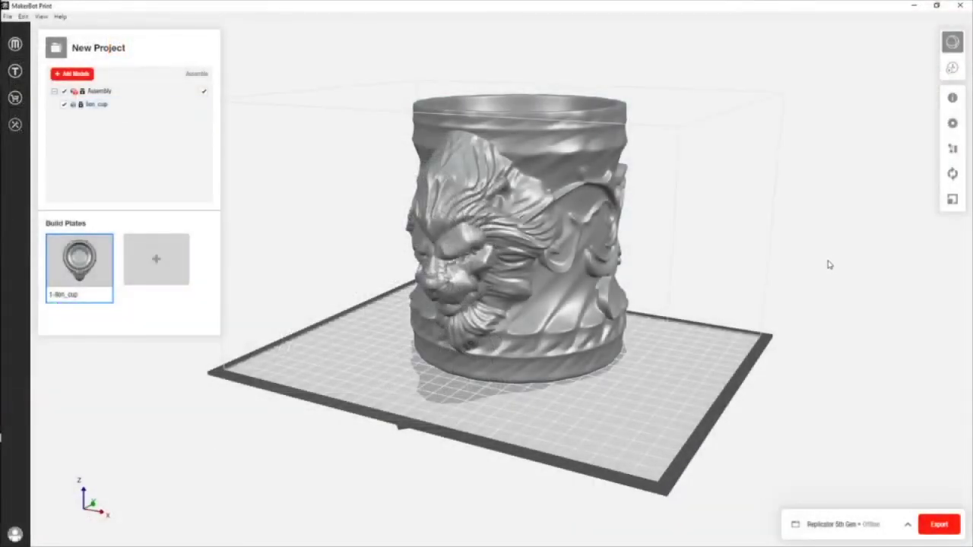
mouse_move(829, 265)
right_down()
mouse_move(792, 214)
mouse_move(824, 297)
mouse_move(884, 276)
mouse_move(934, 275)
mouse_move(828, 230)
mouse_move(826, 240)
mouse_move(674, 255)
right_up()
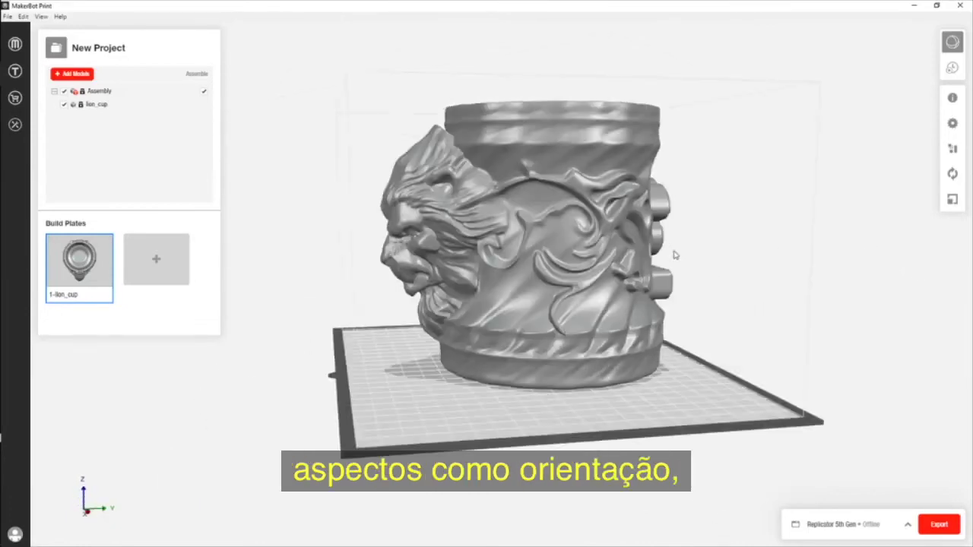
click(952, 174)
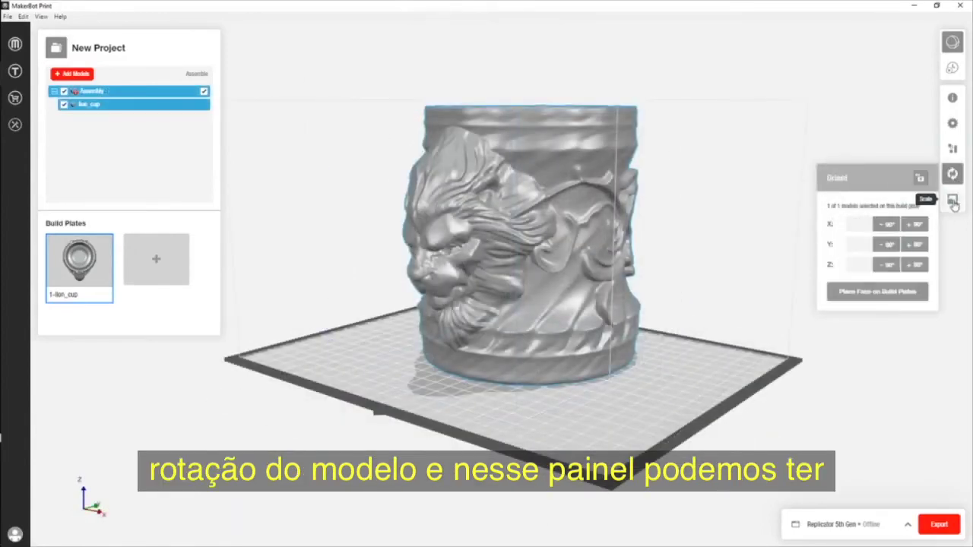
- Show the cup's X/Y/Z size in centimetres and generate the sliced print preview
click(953, 200)
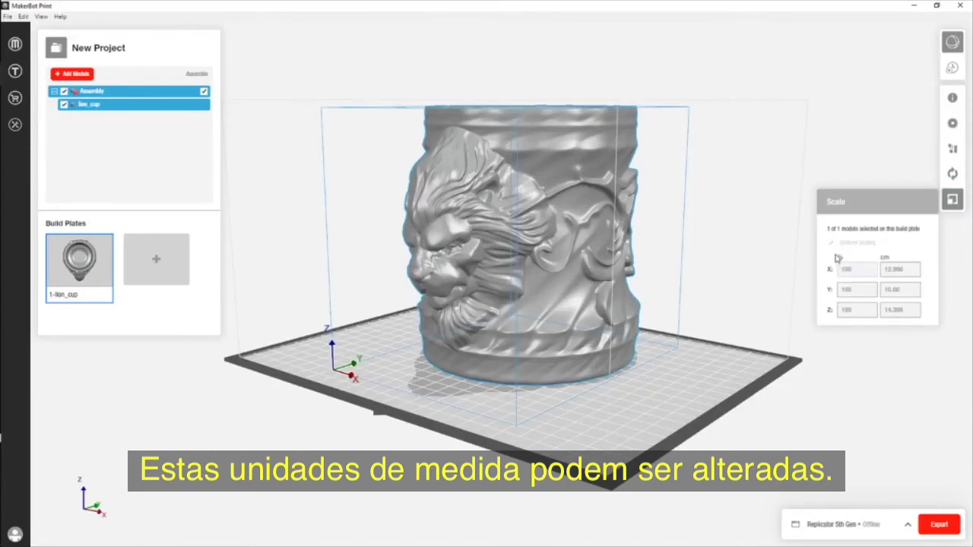
click(953, 68)
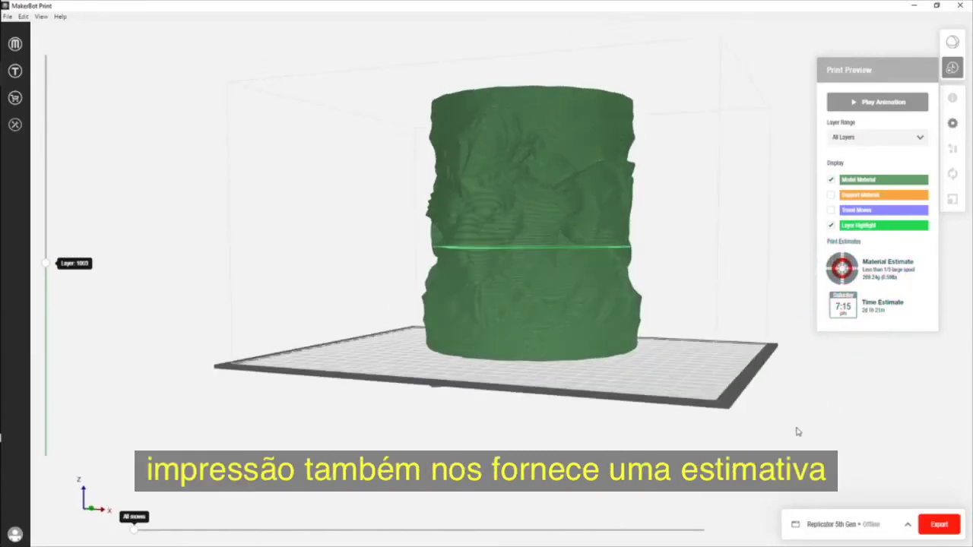
- Orbit the preview to a corner view showing 269.24 g and 2d 1h 21m estimates
right_drag(790, 438, 706, 411)
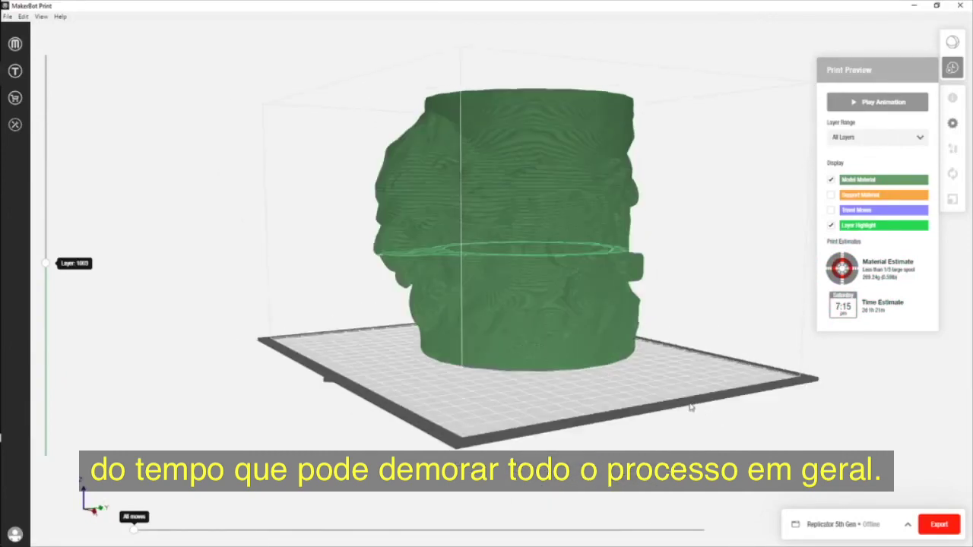